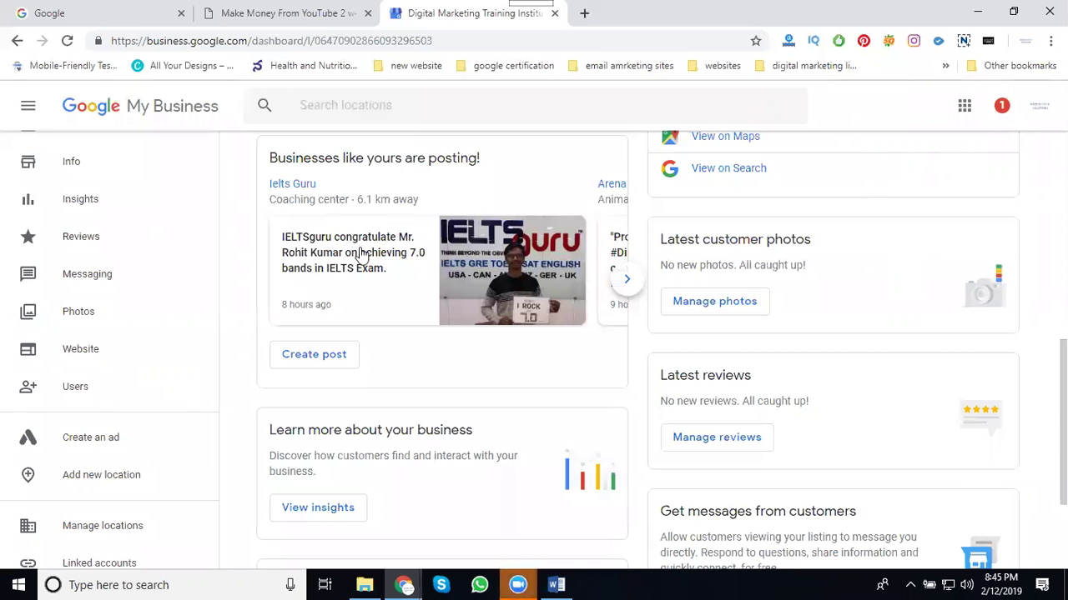
Step: Scroll through the business dashboard overview
{"action": "scroll", "coordinate": [377, 317], "scroll_direction": "up", "scroll_amount": 5}
{"action": "scroll", "coordinate": [378, 318], "scroll_direction": "up", "scroll_amount": 2}
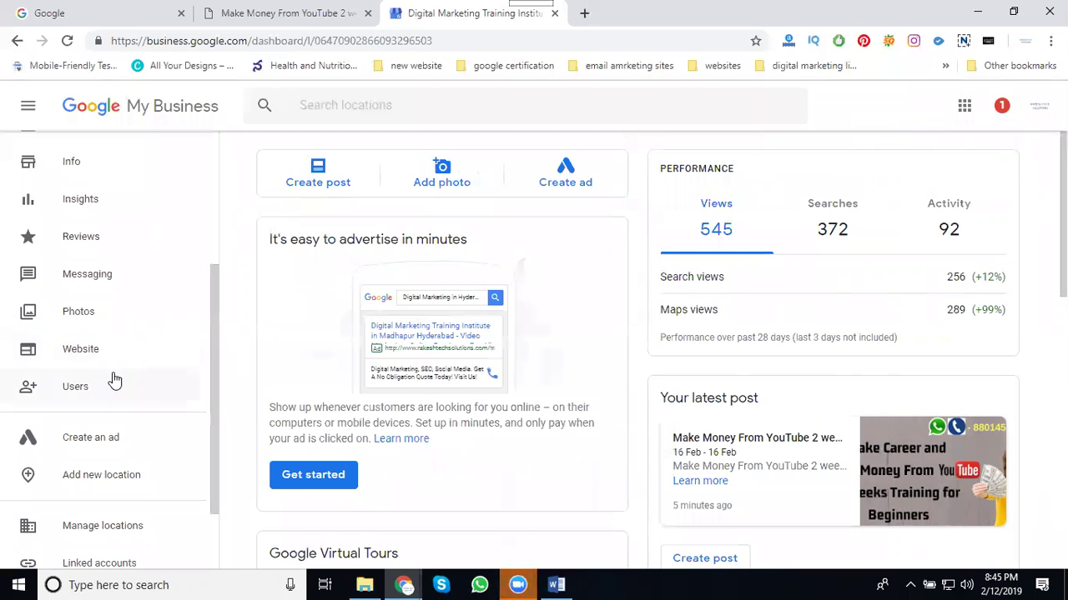
{"action": "scroll", "coordinate": [111, 367], "scroll_direction": "down", "scroll_amount": 1}
Step: On the Photos page, upload both training videos from the 'ppt and videos' folder
{"action": "left_click", "coordinate": [115, 239]}
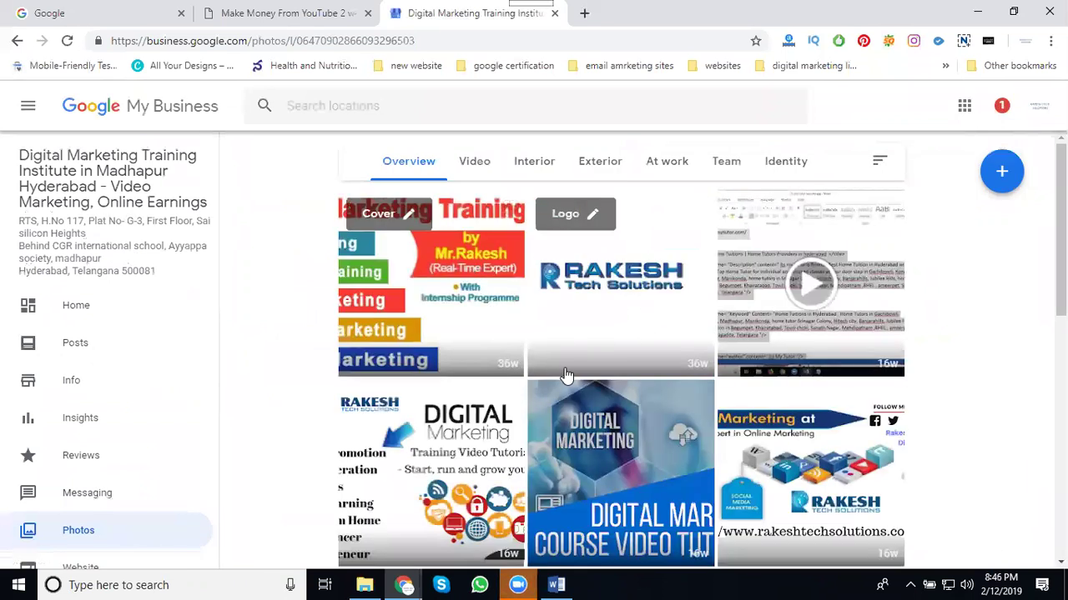
{"action": "scroll", "coordinate": [566, 376], "scroll_direction": "down", "scroll_amount": 4}
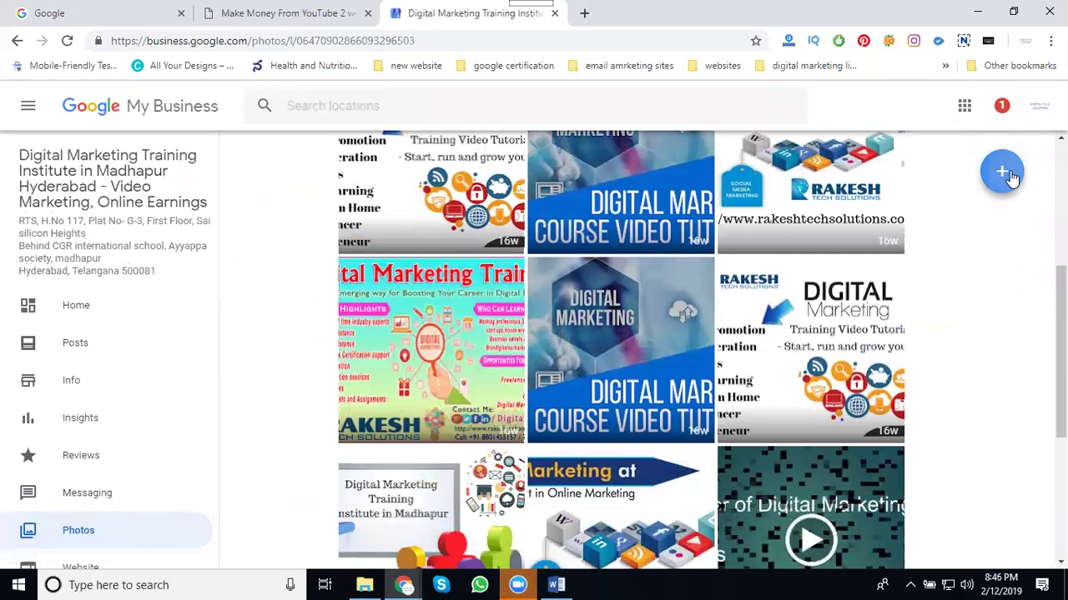
{"action": "left_click", "coordinate": [1003, 172]}
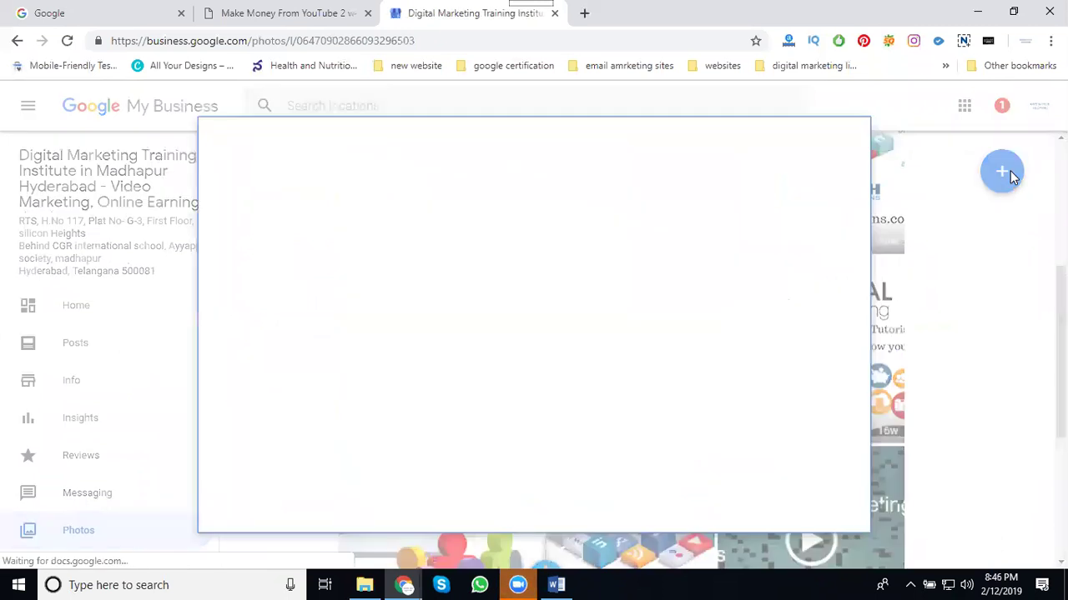
{"action": "left_click", "coordinate": [542, 345]}
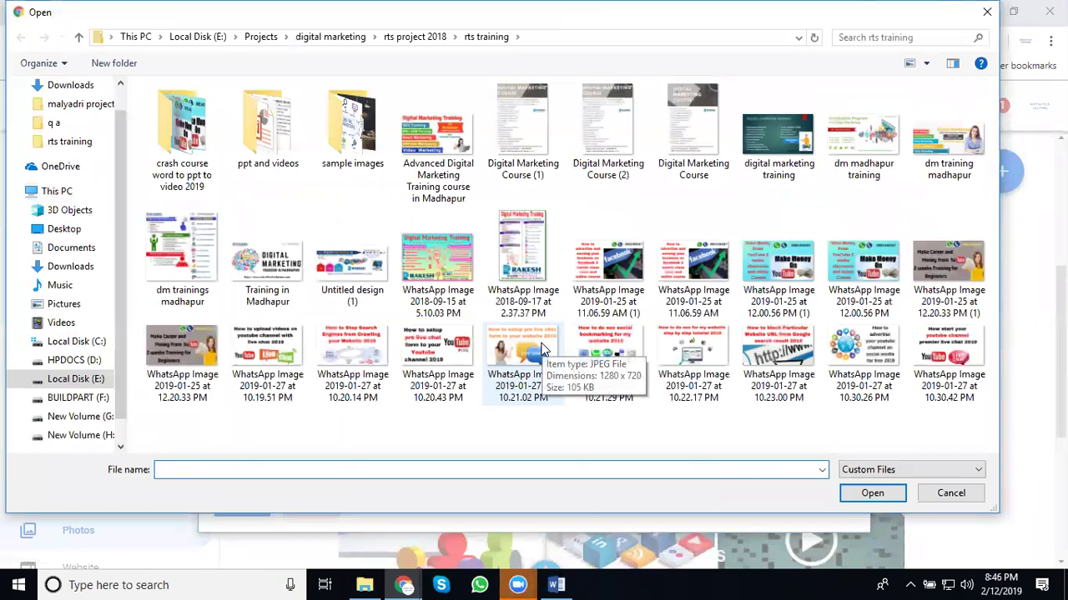
{"action": "double_click", "coordinate": [281, 146]}
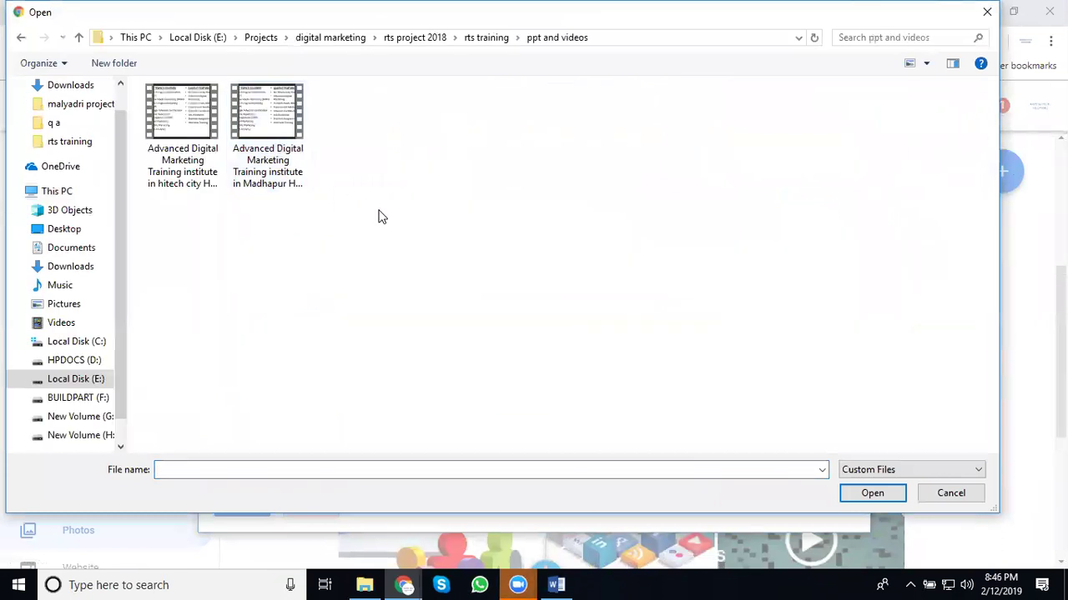
{"action": "left_click_drag", "start_coordinate": [379, 215], "coordinate": [155, 120]}
{"action": "left_click", "coordinate": [850, 495]}
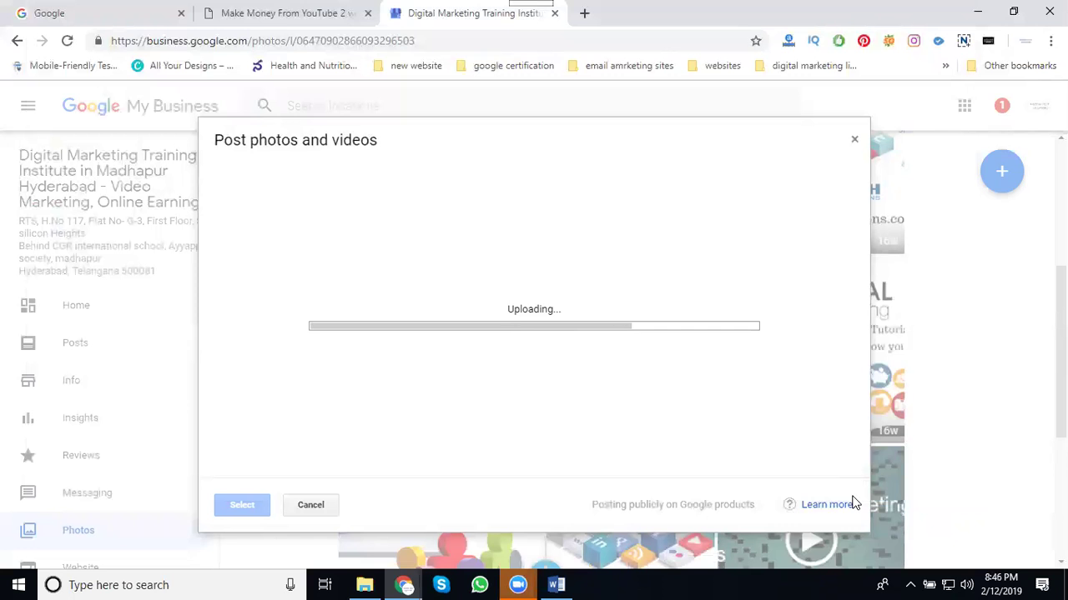
Step: Search Google for 'rakesh tech solutions' and look over the business panel
{"action": "left_click", "coordinate": [83, 8]}
{"action": "type", "text": "rak"}
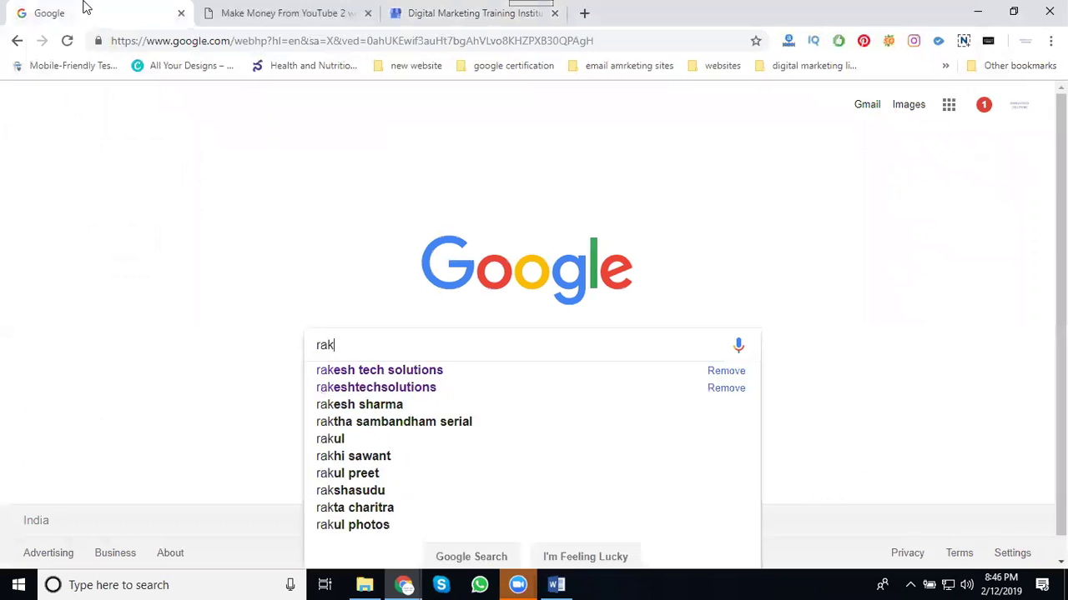
{"action": "type", "text": "esh tech so"}
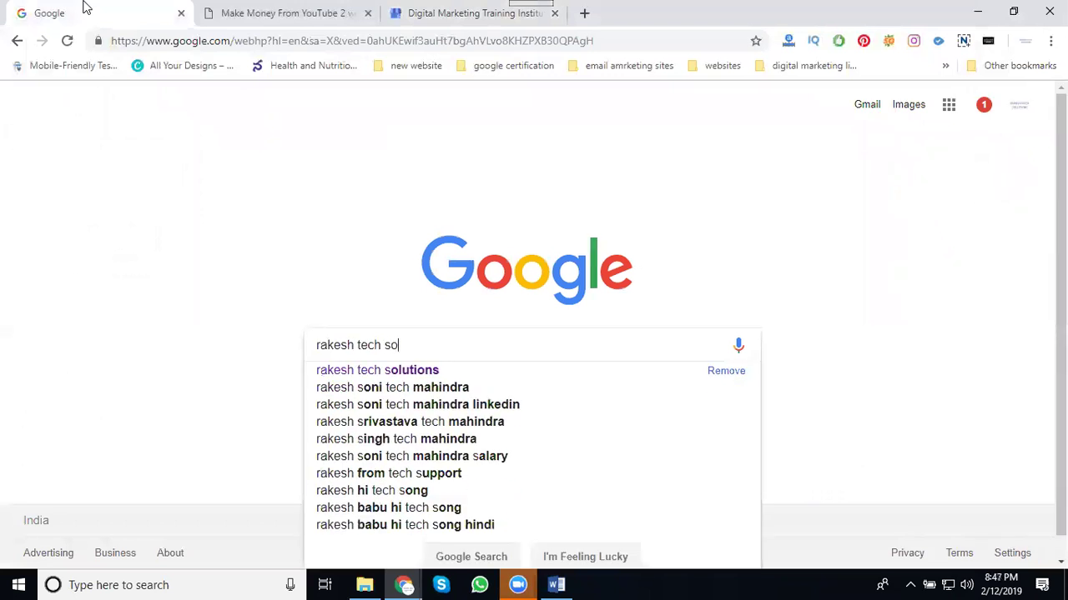
{"action": "type", "text": "lutions"}
{"action": "key", "text": "Return"}
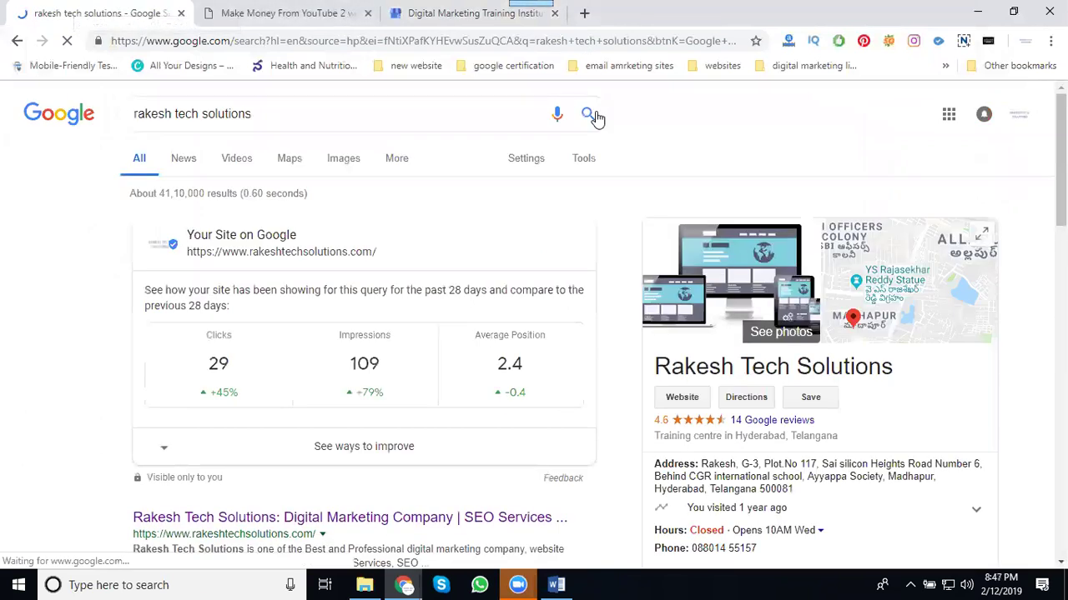
{"action": "scroll", "coordinate": [658, 242], "scroll_direction": "down", "scroll_amount": 3}
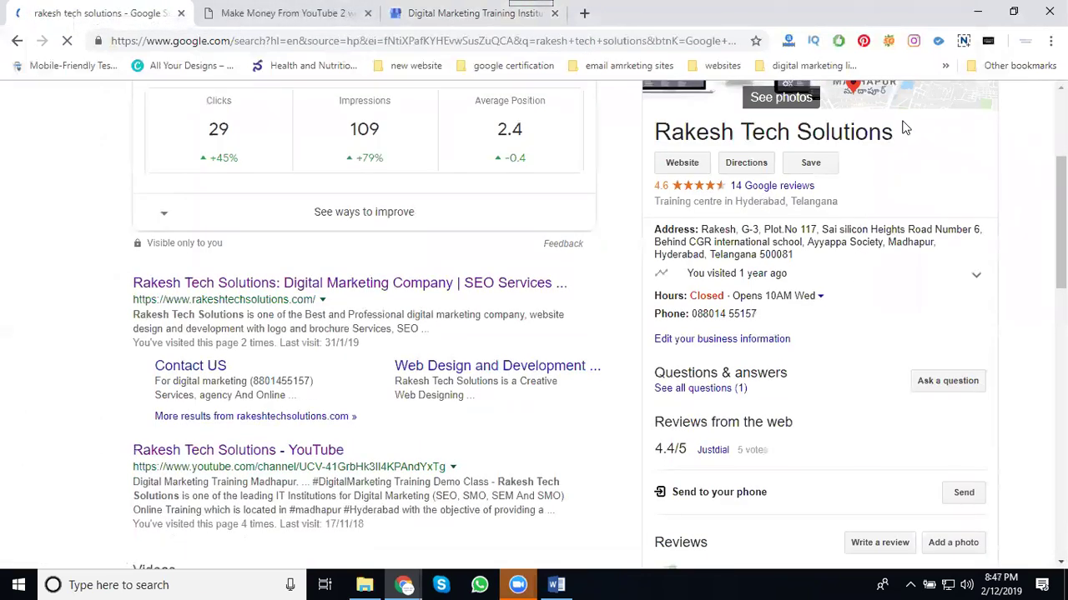
{"action": "scroll", "coordinate": [920, 212], "scroll_direction": "up", "scroll_amount": 2}
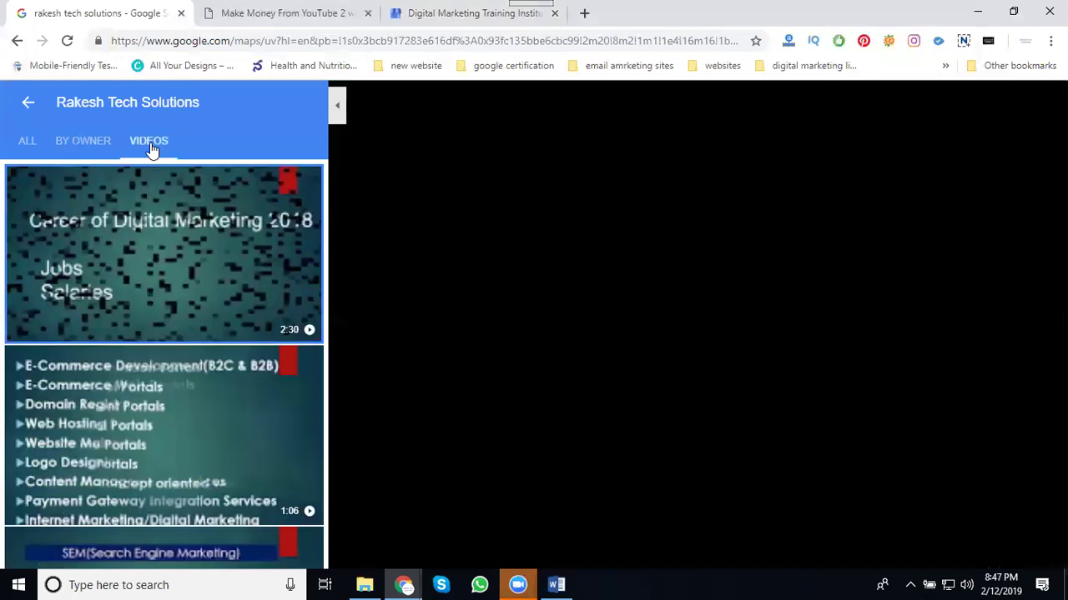
Step: Browse the BY OWNER photos, pause the playing video, and return to the search results
{"action": "scroll", "coordinate": [140, 301], "scroll_direction": "down", "scroll_amount": 2}
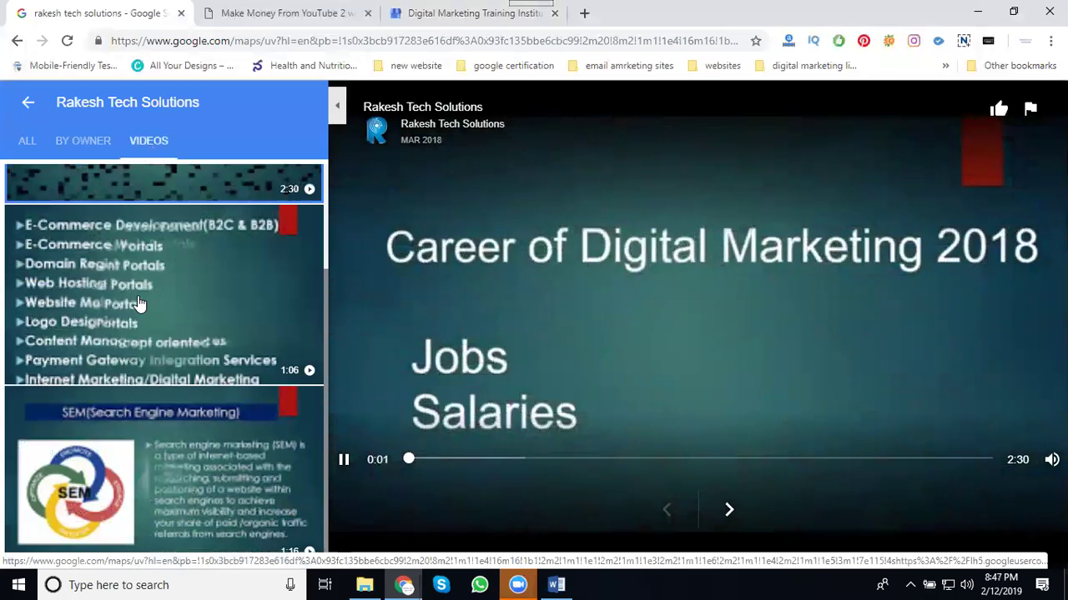
{"action": "left_click", "coordinate": [71, 140]}
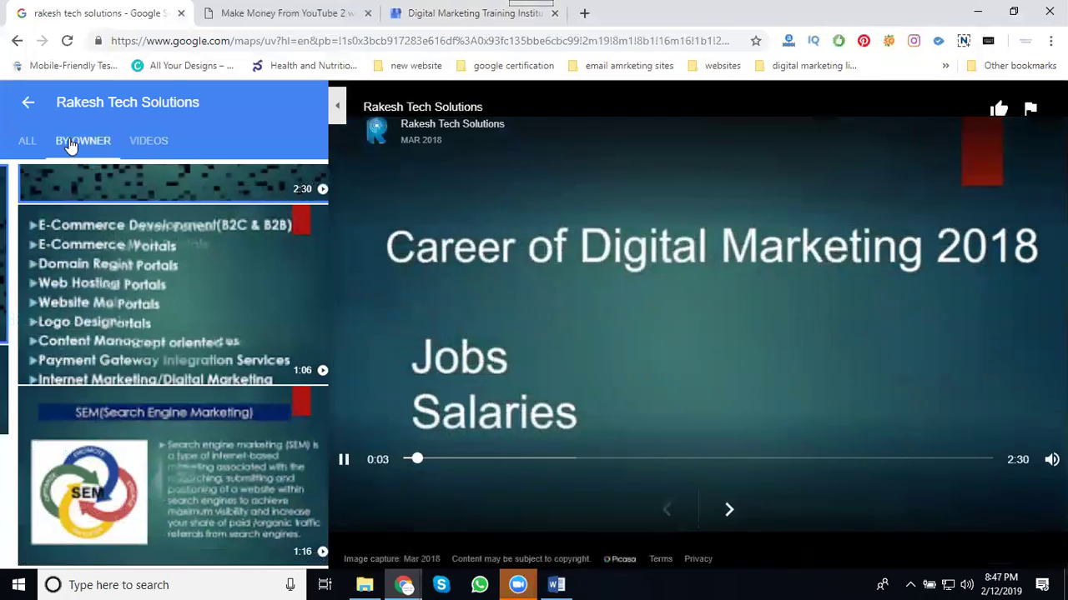
{"action": "scroll", "coordinate": [146, 261], "scroll_direction": "down", "scroll_amount": 10}
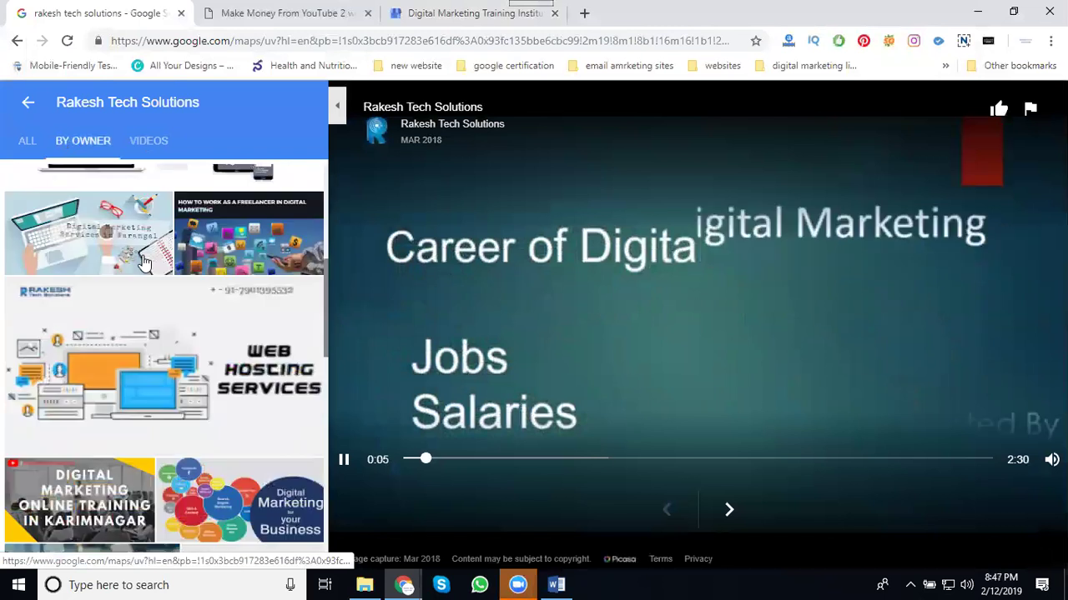
{"action": "scroll", "coordinate": [143, 262], "scroll_direction": "down", "scroll_amount": 10}
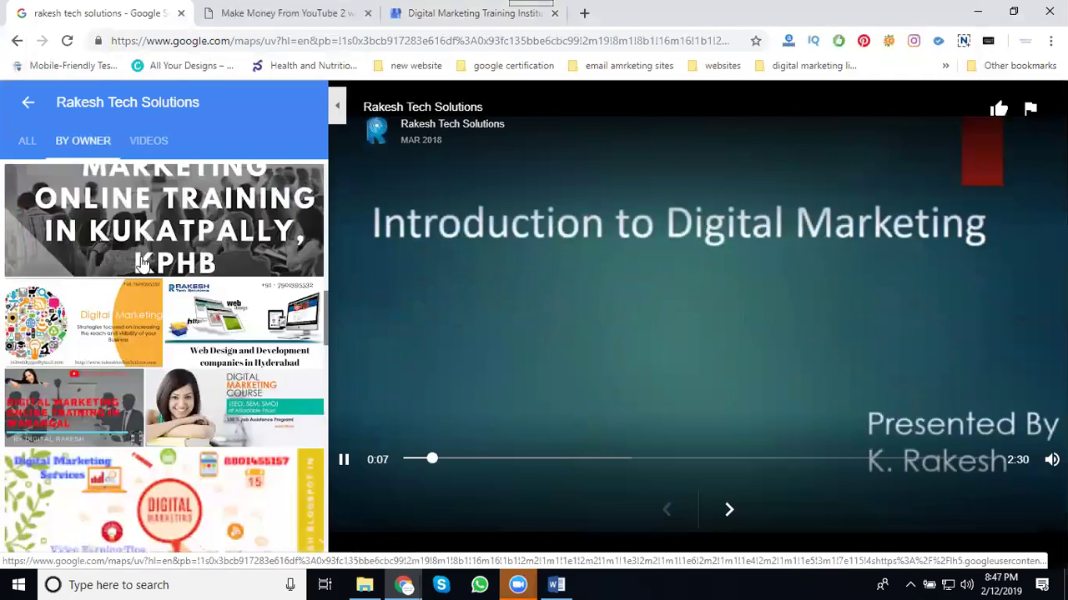
{"action": "left_click", "coordinate": [345, 456]}
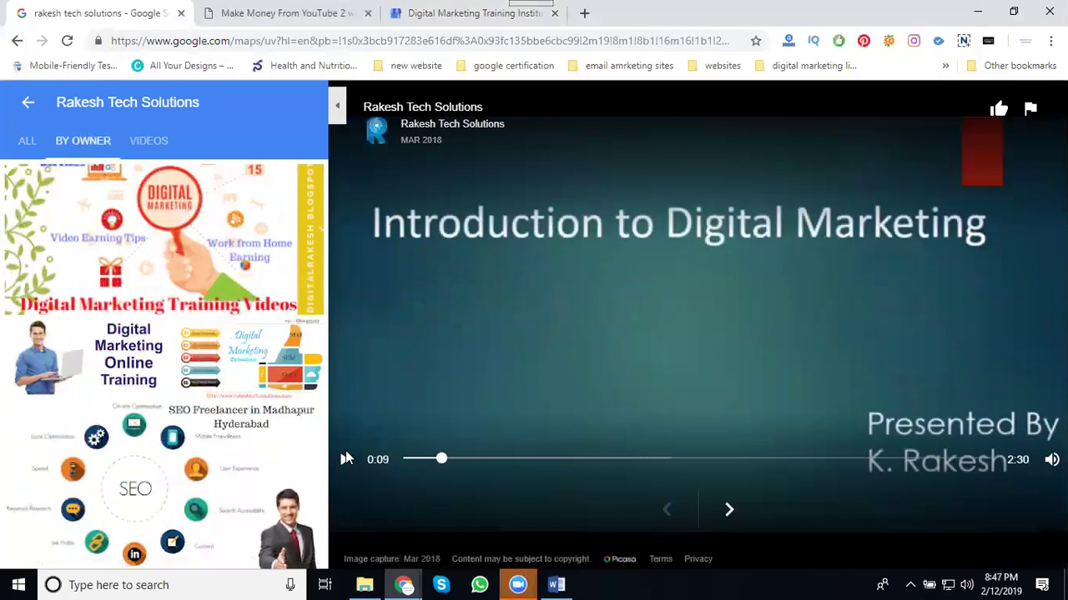
{"action": "left_click", "coordinate": [31, 103]}
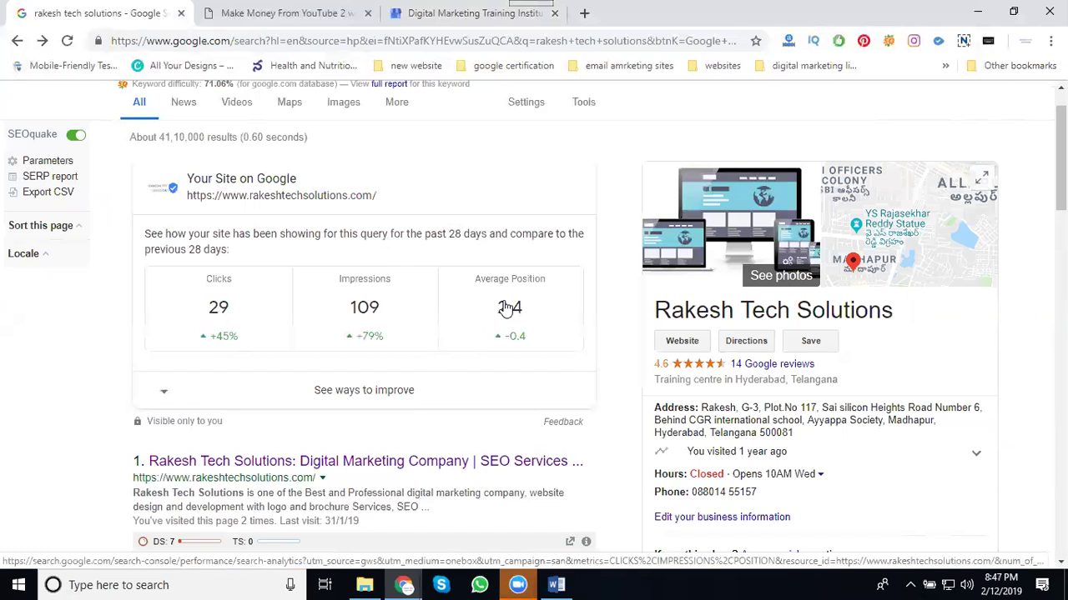
Step: Scroll to the company's Posts carousel, view the next post, then return to Google My Business
{"action": "scroll", "coordinate": [507, 308], "scroll_direction": "down", "scroll_amount": 3}
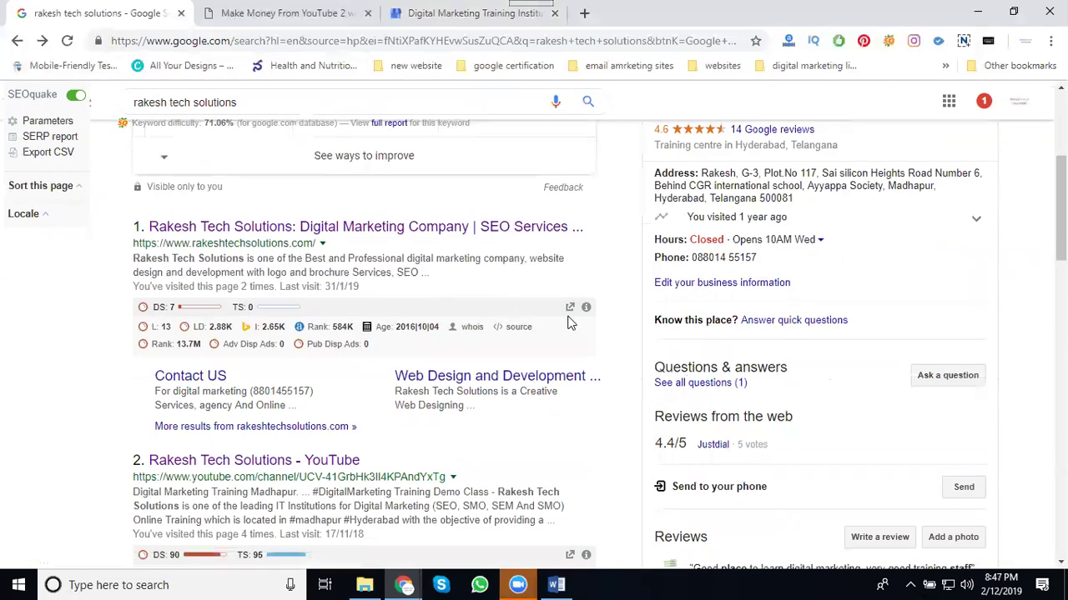
{"action": "scroll", "coordinate": [759, 359], "scroll_direction": "down", "scroll_amount": 4}
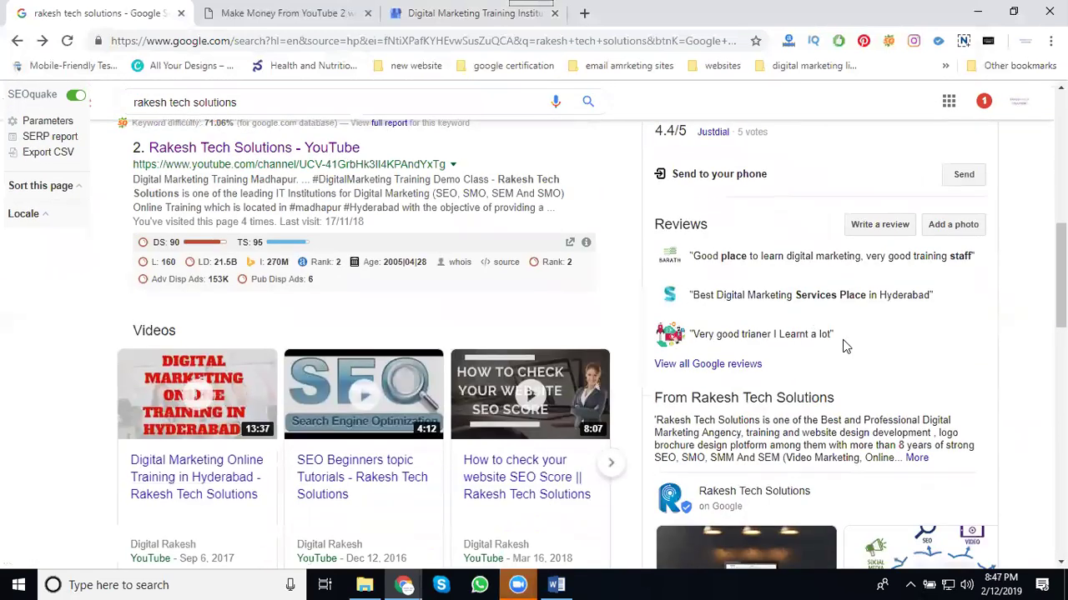
{"action": "scroll", "coordinate": [834, 342], "scroll_direction": "down", "scroll_amount": 1}
{"action": "scroll", "coordinate": [820, 335], "scroll_direction": "down", "scroll_amount": 3}
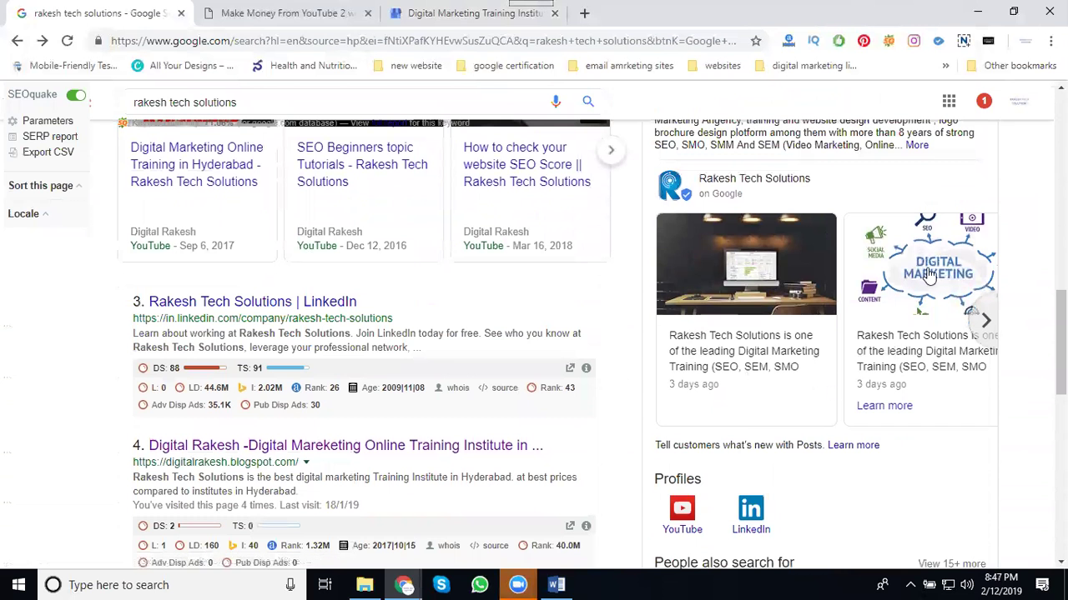
{"action": "left_click", "coordinate": [988, 322]}
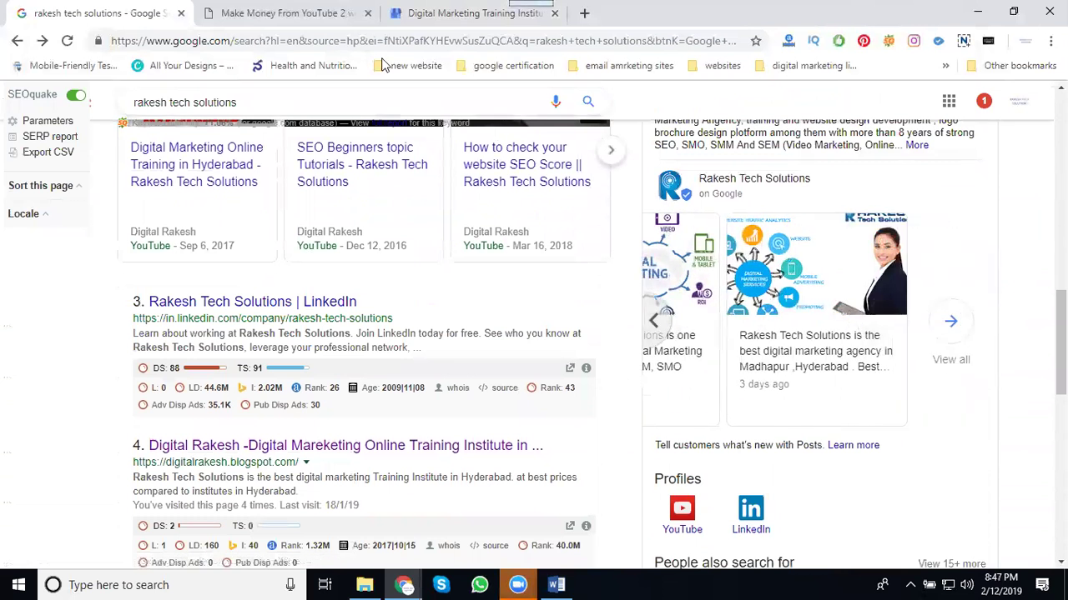
{"action": "left_click", "coordinate": [423, 15]}
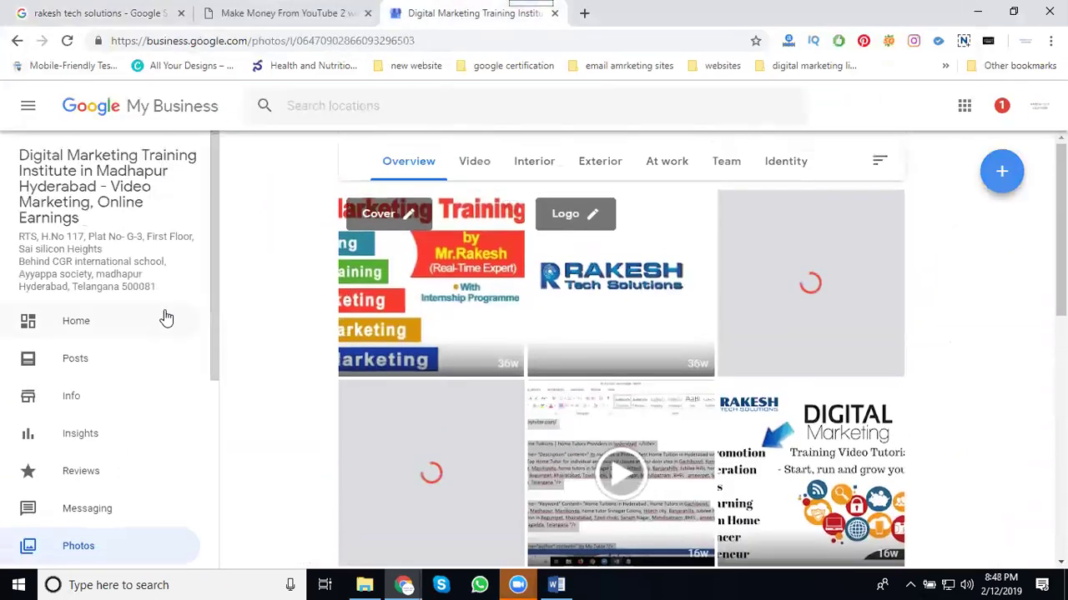
Step: Go to the GMB Home dashboard, then switch to the 'rakesh tech solutions' search tab
{"action": "left_click", "coordinate": [100, 328]}
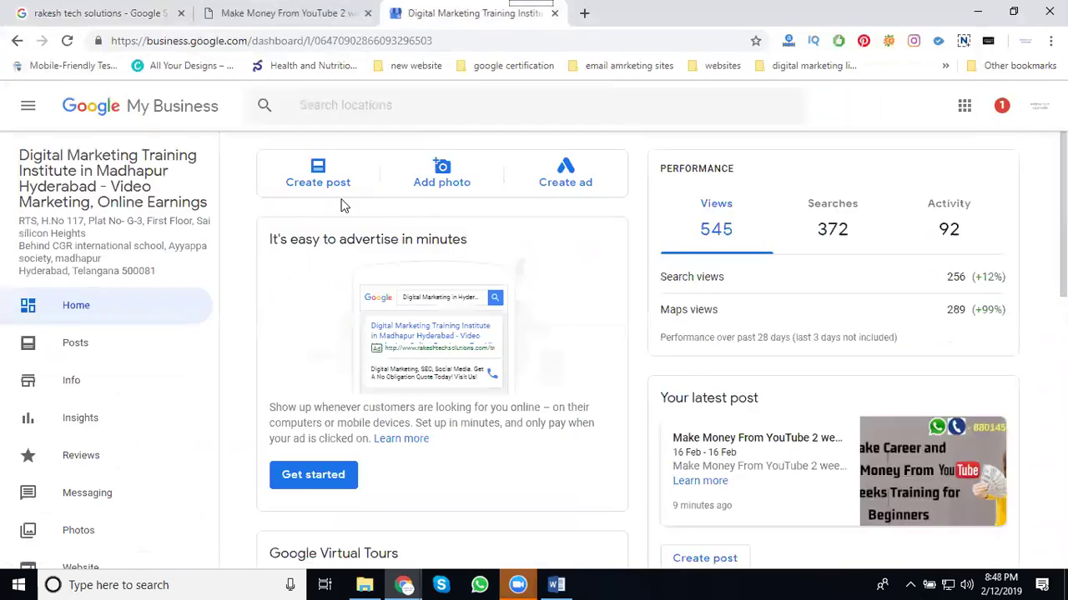
{"action": "left_click", "coordinate": [91, 13]}
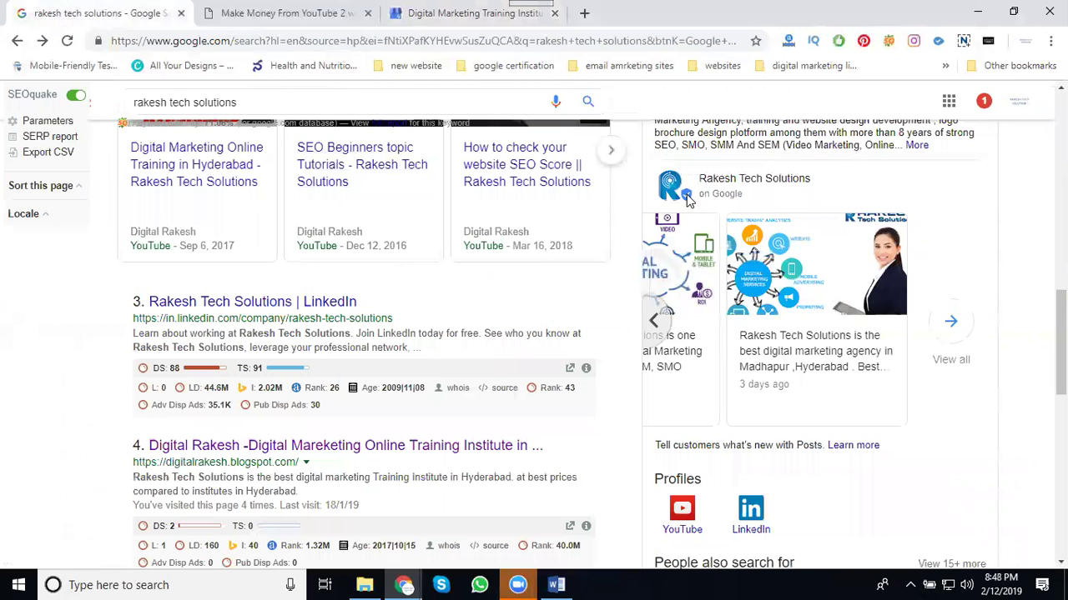
Step: Create a new post and add the 'dm madhapur training' image from the rts training folder
{"action": "left_click", "coordinate": [433, 17]}
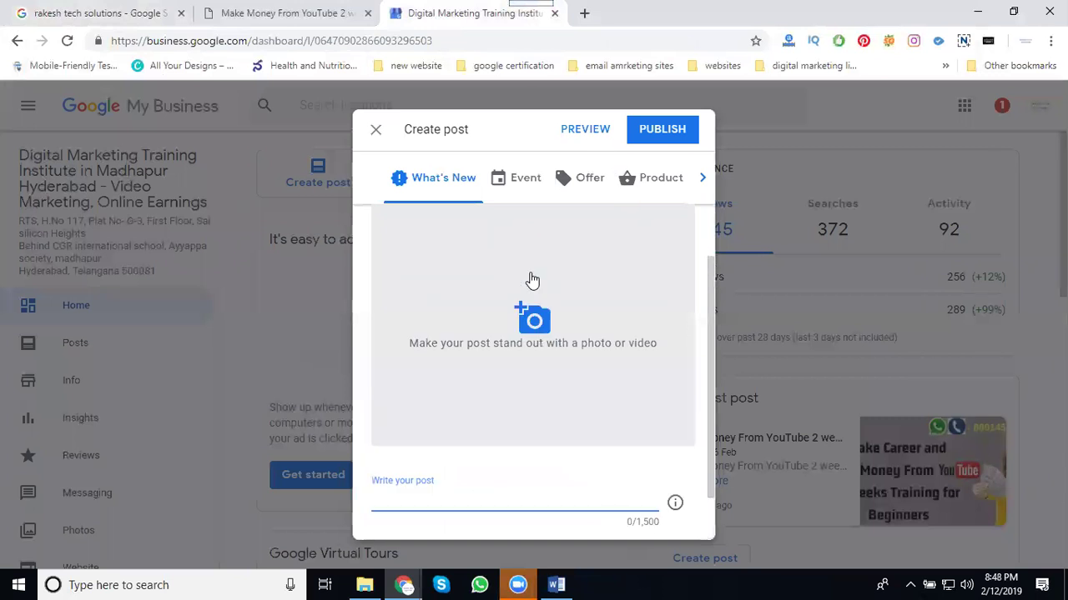
{"action": "left_click", "coordinate": [531, 279]}
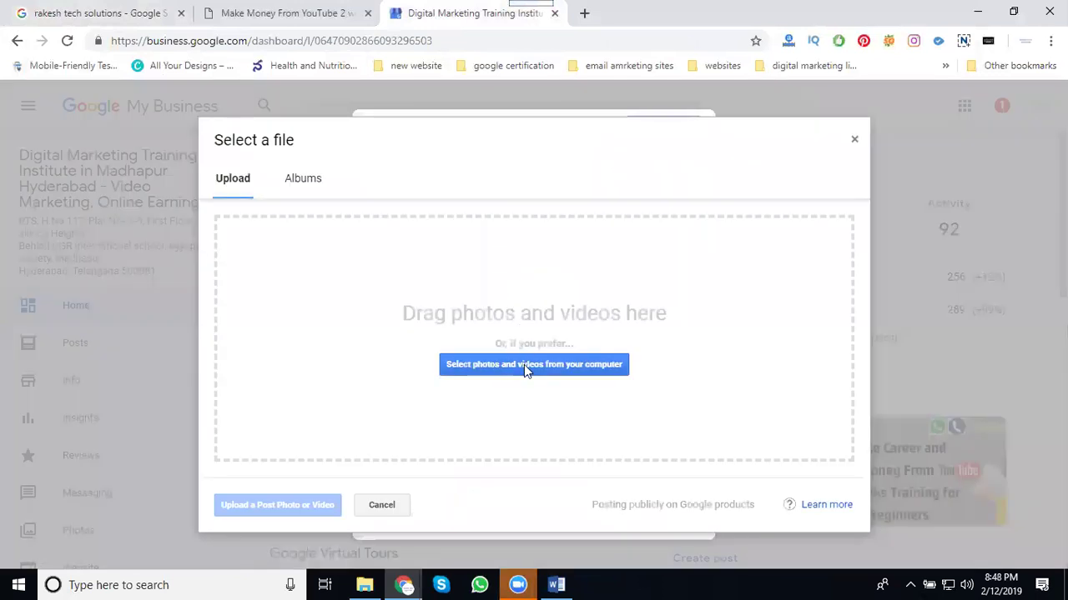
{"action": "left_click", "coordinate": [522, 367]}
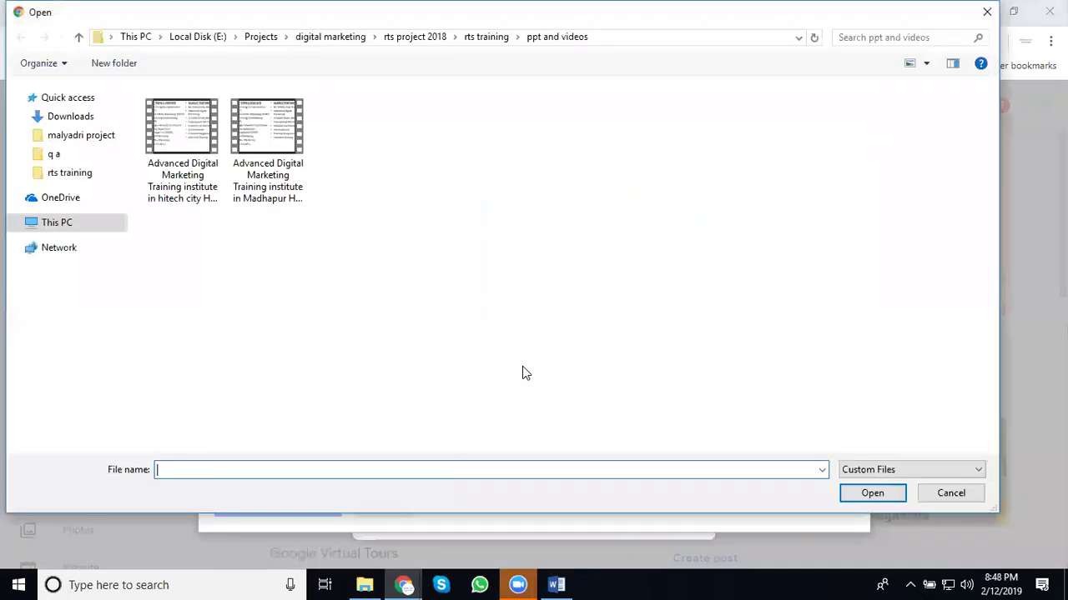
{"action": "left_click", "coordinate": [478, 39]}
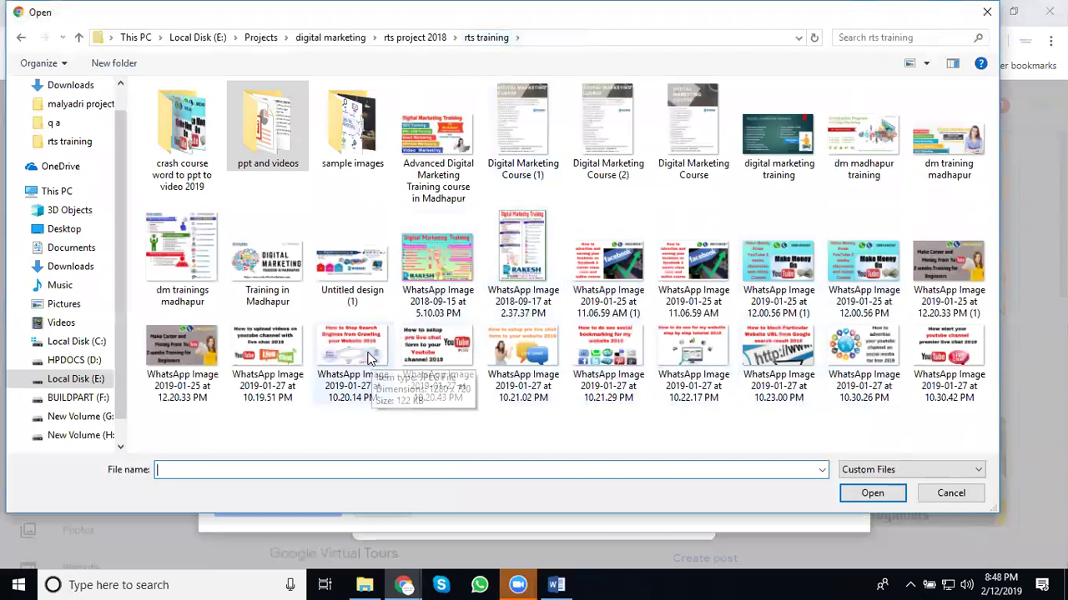
{"action": "double_click", "coordinate": [851, 143]}
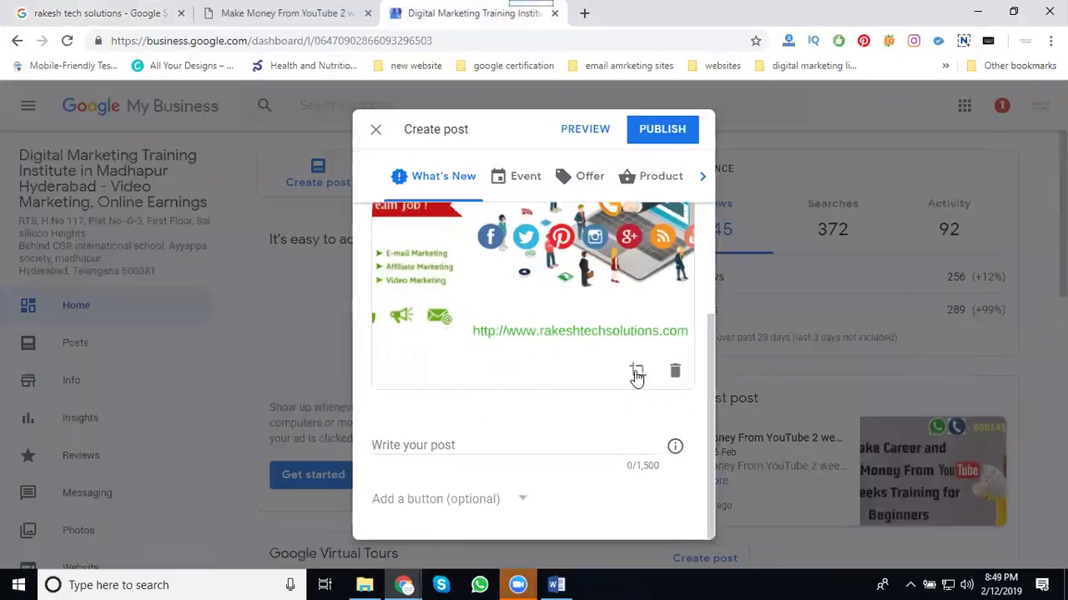
Step: Crop the image to its full width and caption it 'Digital Marketing Training Institute in Madhapur'
{"action": "left_click", "coordinate": [636, 372]}
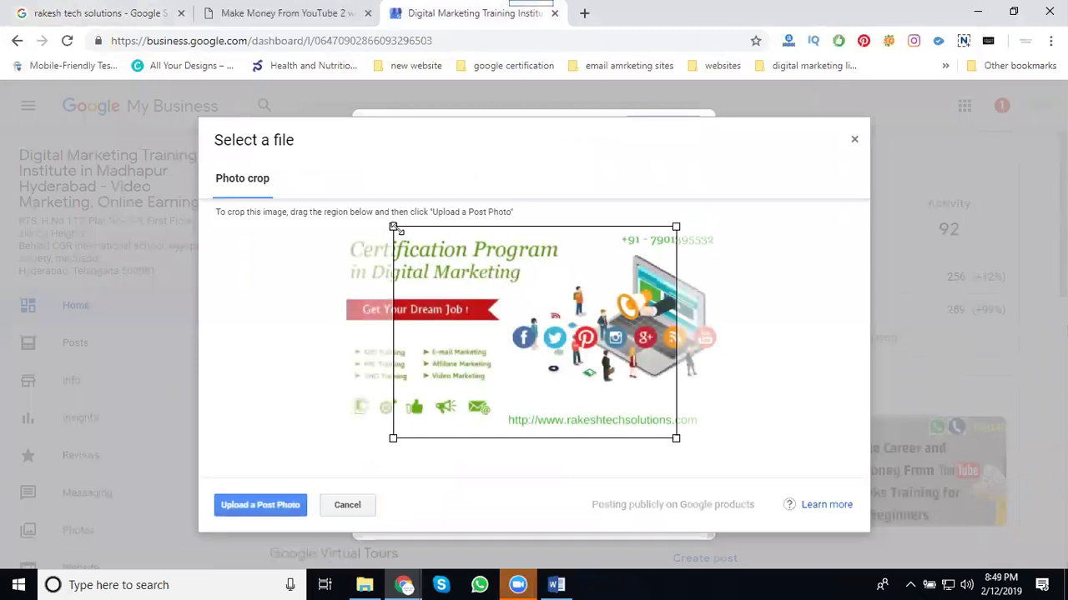
{"action": "left_click_drag", "start_coordinate": [395, 228], "coordinate": [242, 237]}
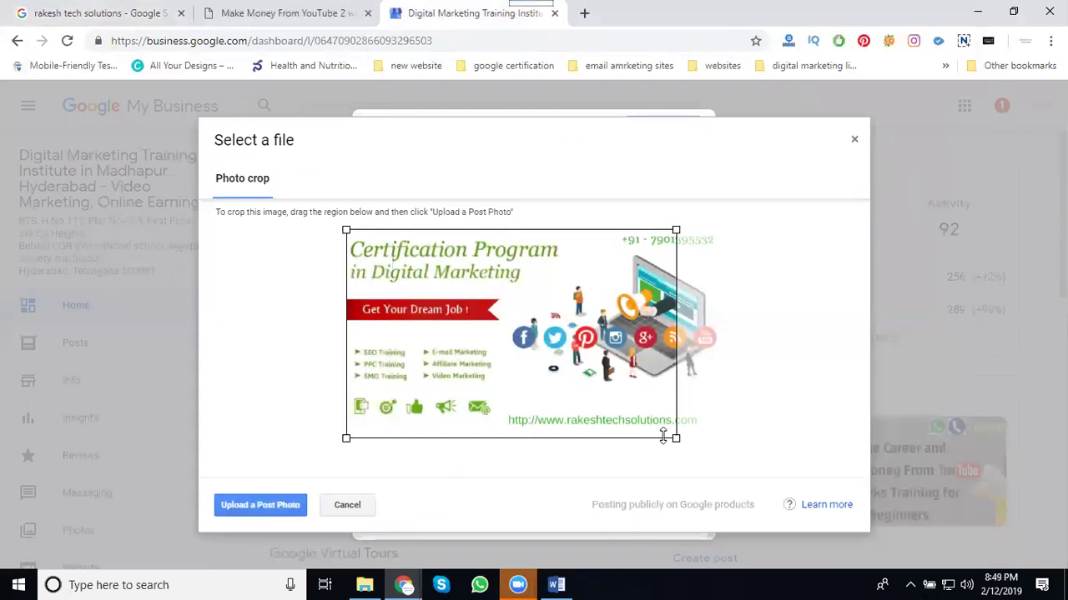
{"action": "left_click_drag", "start_coordinate": [676, 437], "coordinate": [722, 438]}
{"action": "left_click", "coordinate": [282, 505]}
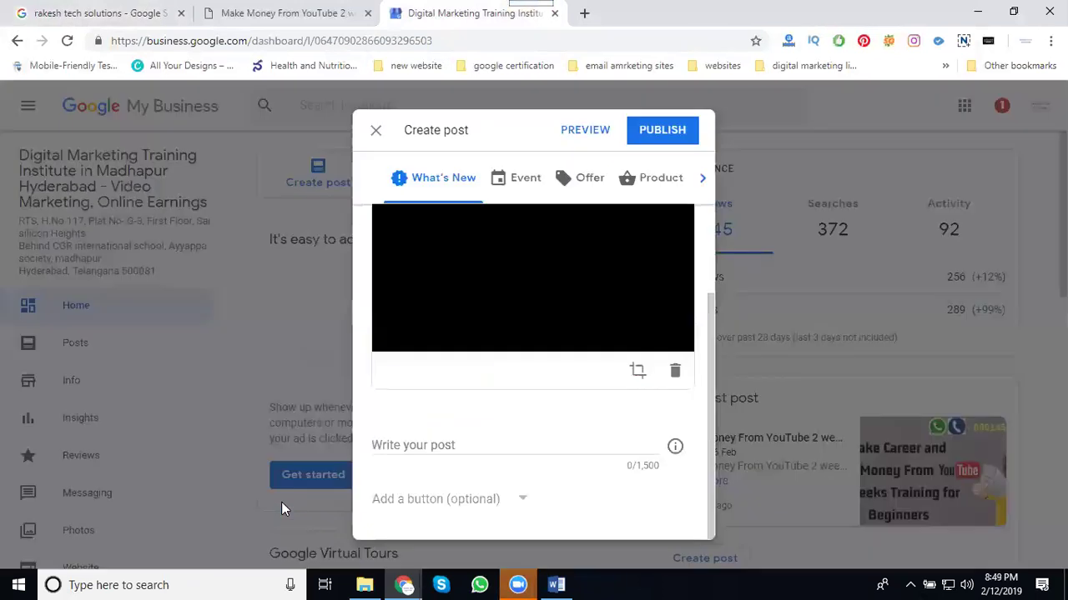
{"action": "left_click", "coordinate": [438, 446]}
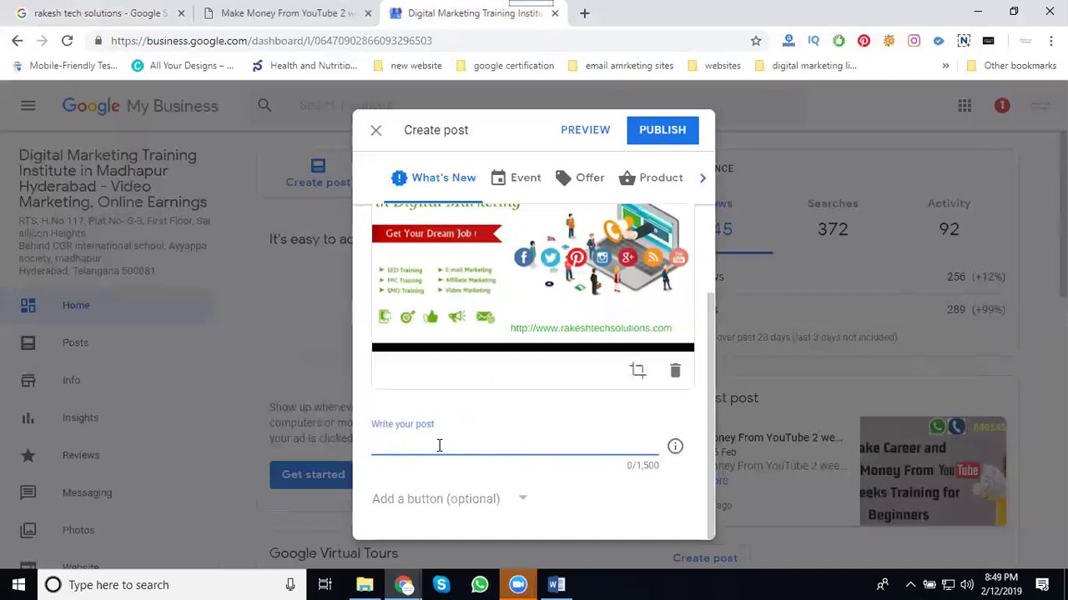
{"action": "type", "text": "Digital Marketing "}
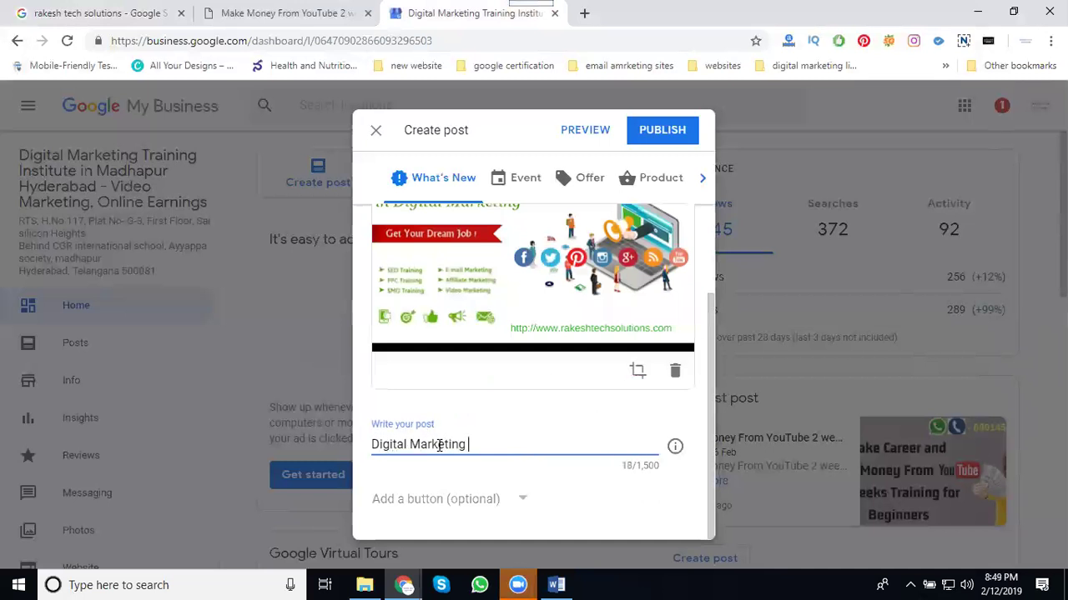
{"action": "type", "text": "Training Institute "}
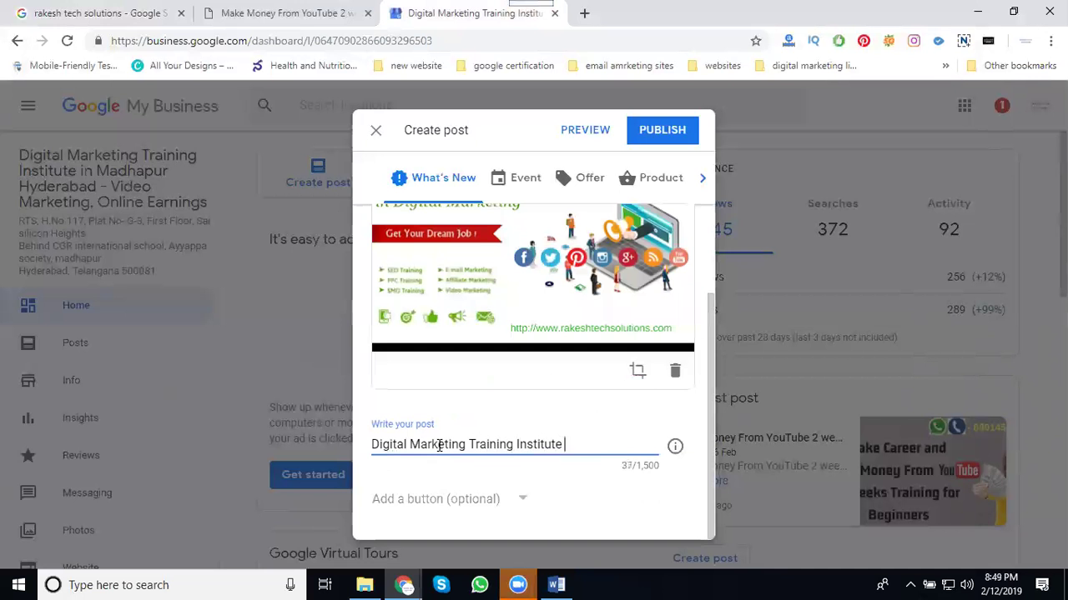
{"action": "type", "text": "in Madhapur"}
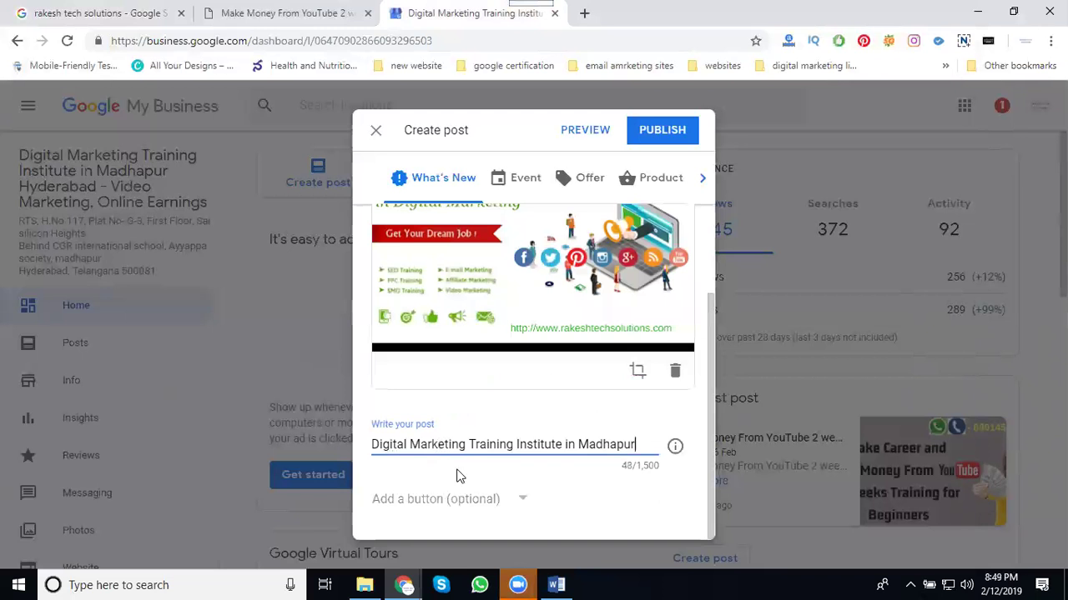
Step: Add a Learn more button to the post
{"action": "left_click", "coordinate": [445, 502]}
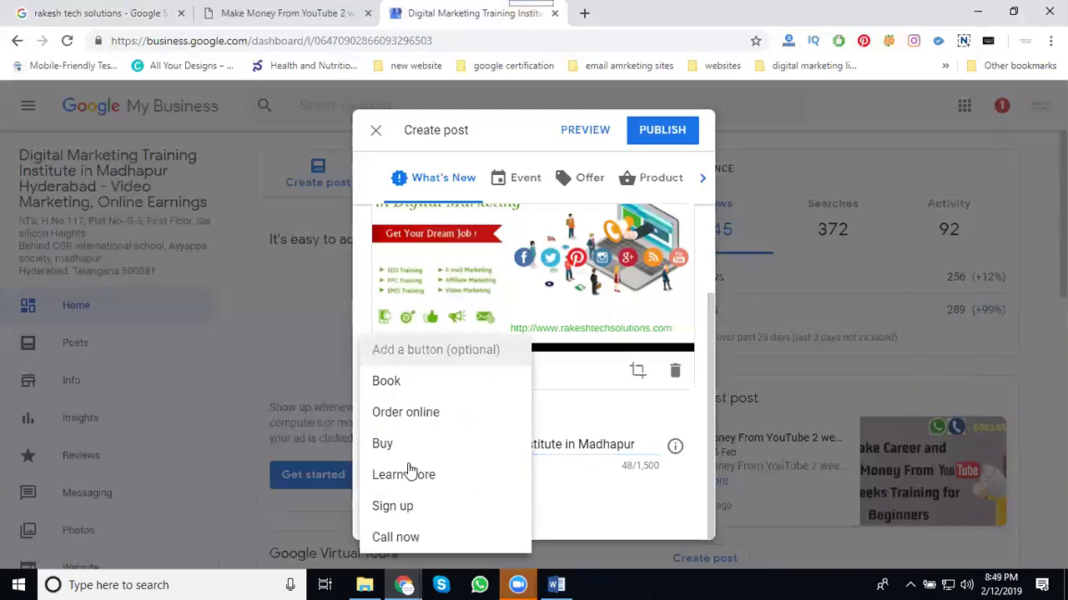
{"action": "left_click", "coordinate": [428, 475]}
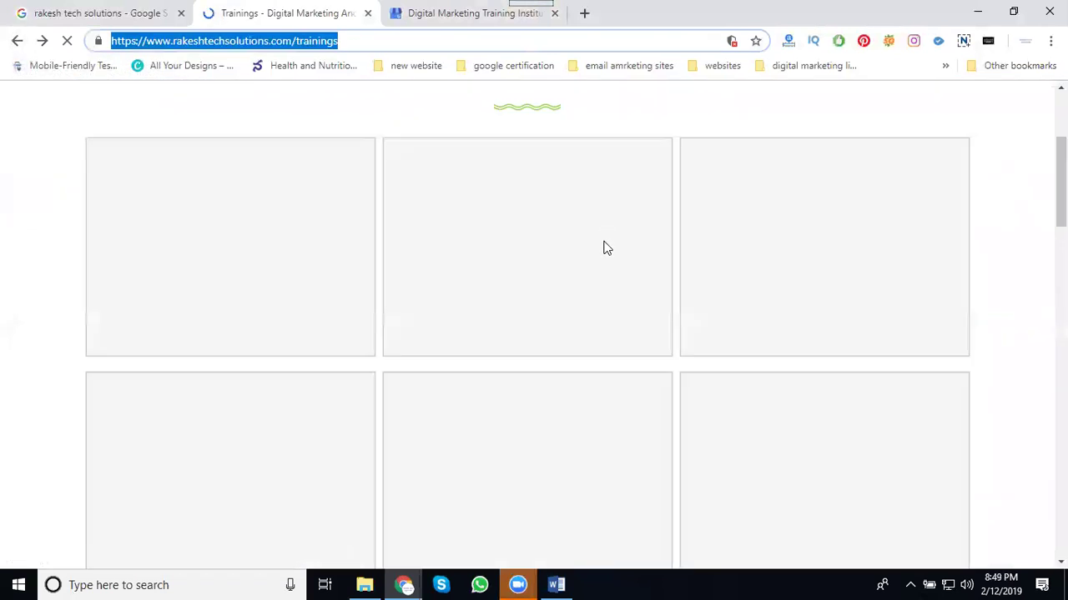
{"action": "scroll", "coordinate": [606, 248], "scroll_direction": "down", "scroll_amount": 10}
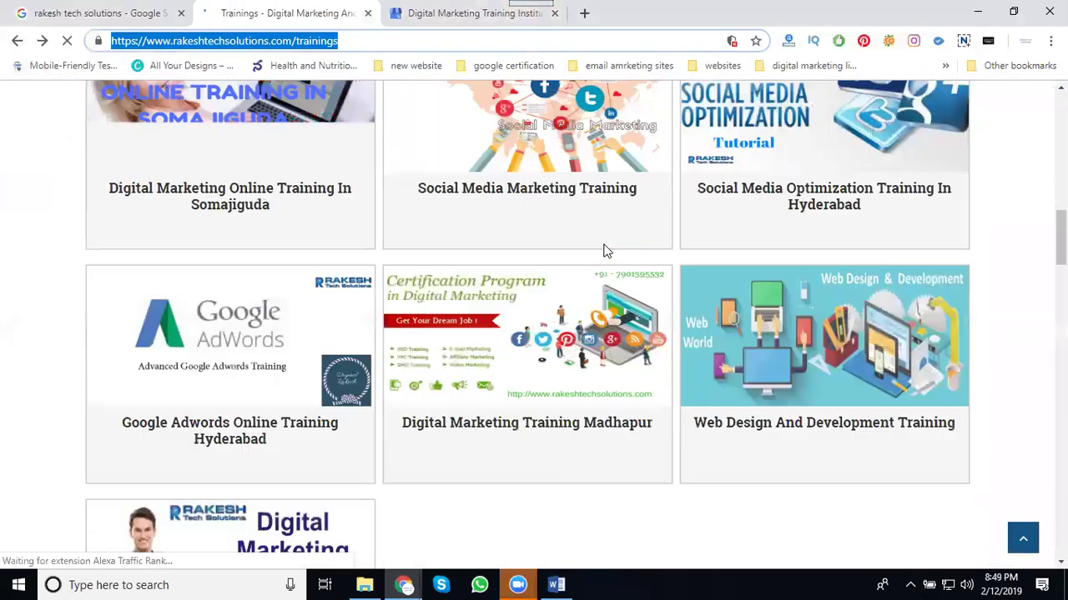
{"action": "scroll", "coordinate": [606, 251], "scroll_direction": "down", "scroll_amount": 2}
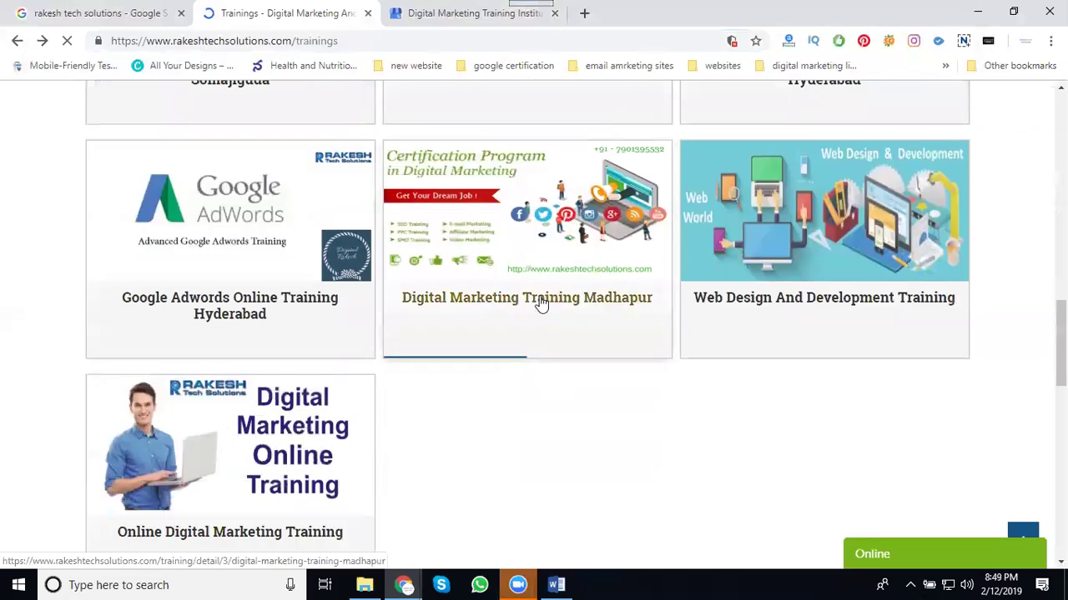
Step: Link the button to the Digital Marketing Training Madhapur course page URL and publish
{"action": "left_click", "coordinate": [540, 302]}
{"action": "left_click", "coordinate": [358, 41]}
{"action": "key", "text": "ctrl+c"}
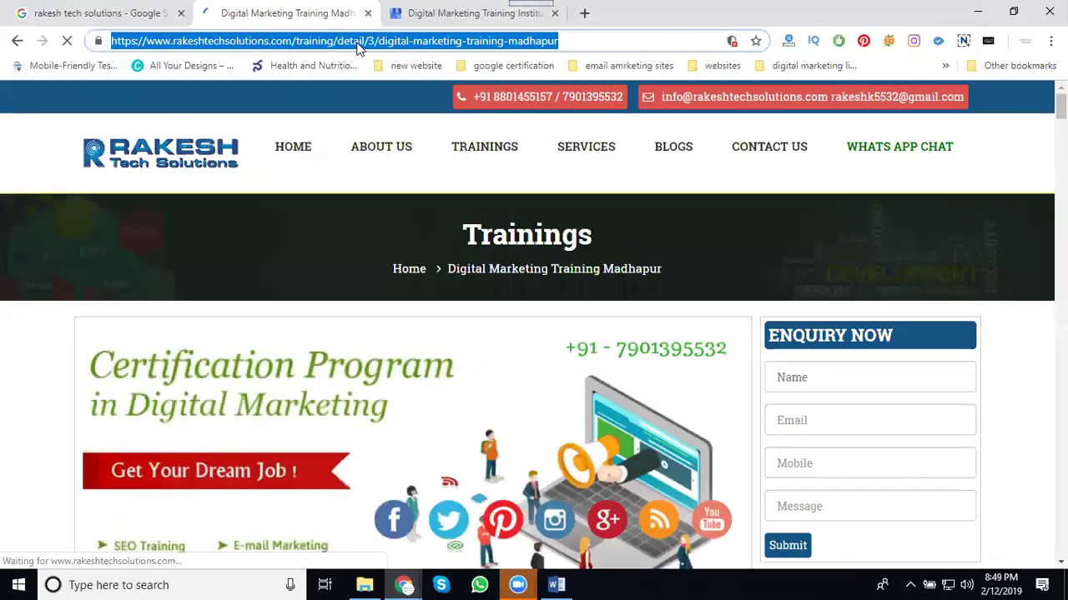
{"action": "left_click", "coordinate": [410, 15]}
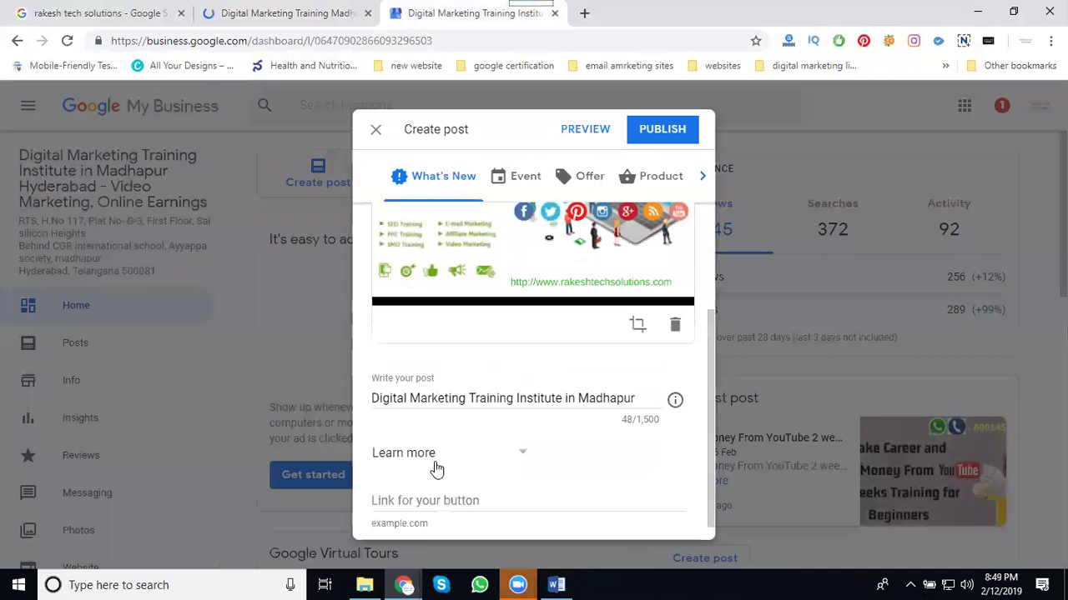
{"action": "left_click", "coordinate": [433, 497]}
{"action": "key", "text": "ctrl+v"}
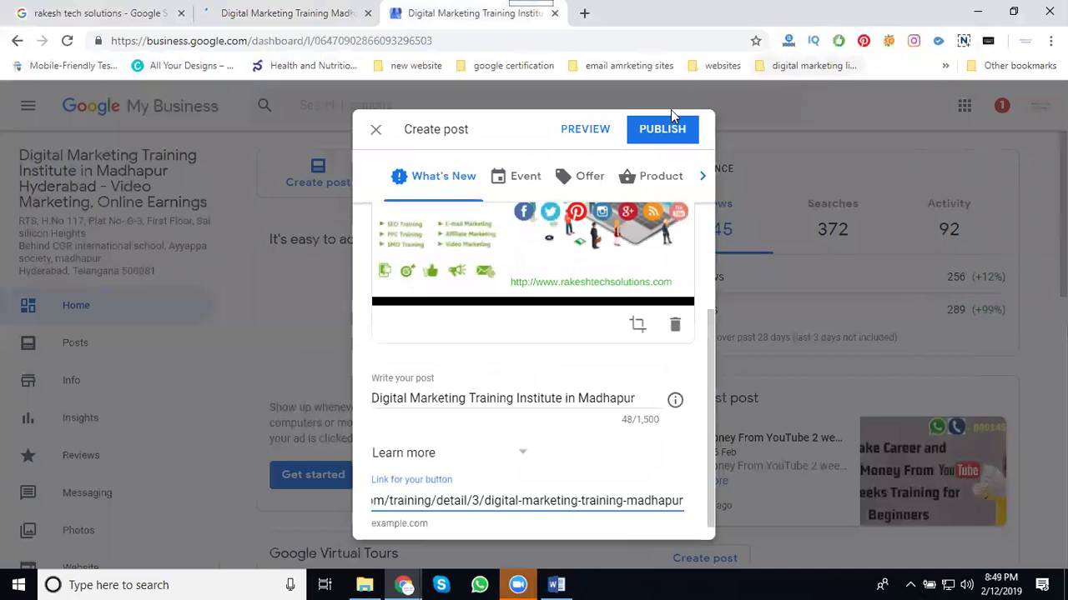
{"action": "left_click", "coordinate": [664, 130]}
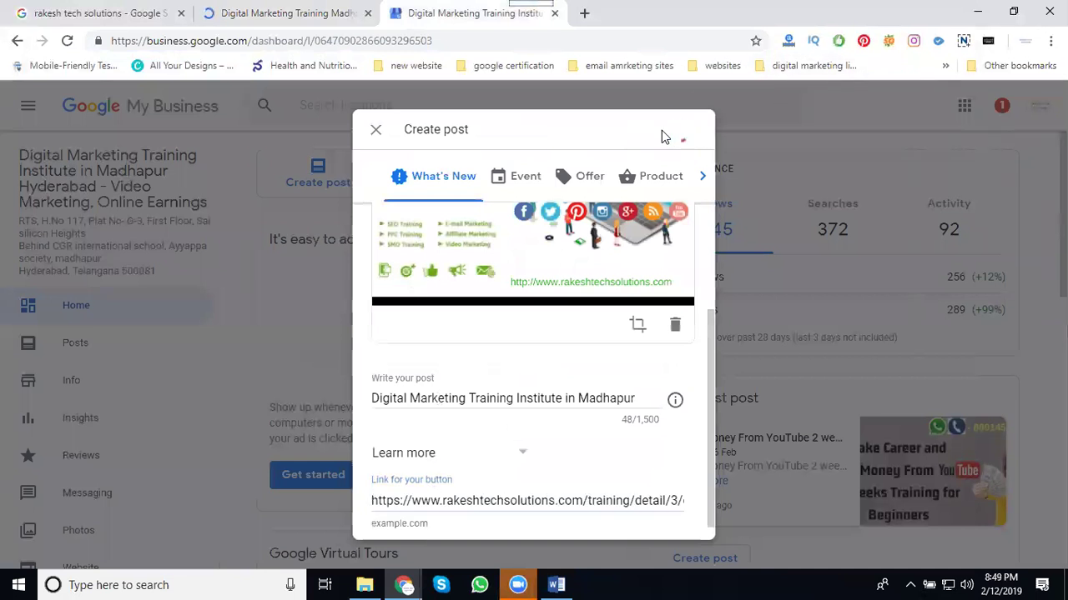